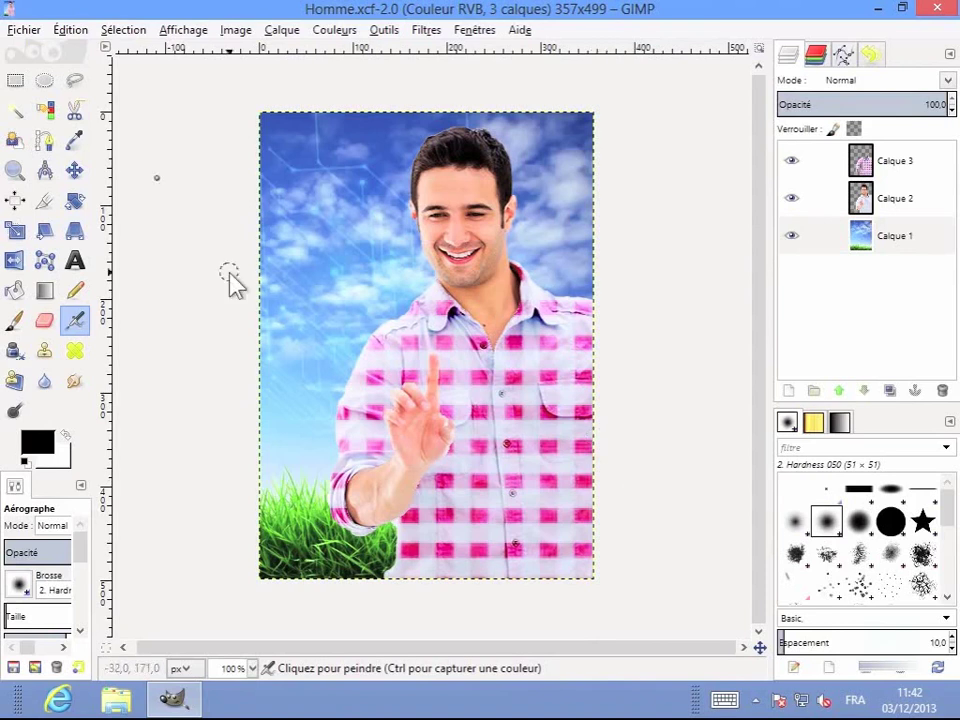
Save the layered portrait as Homme.xcf, then check the name in the Save As window
click(30, 38)
click(42, 40)
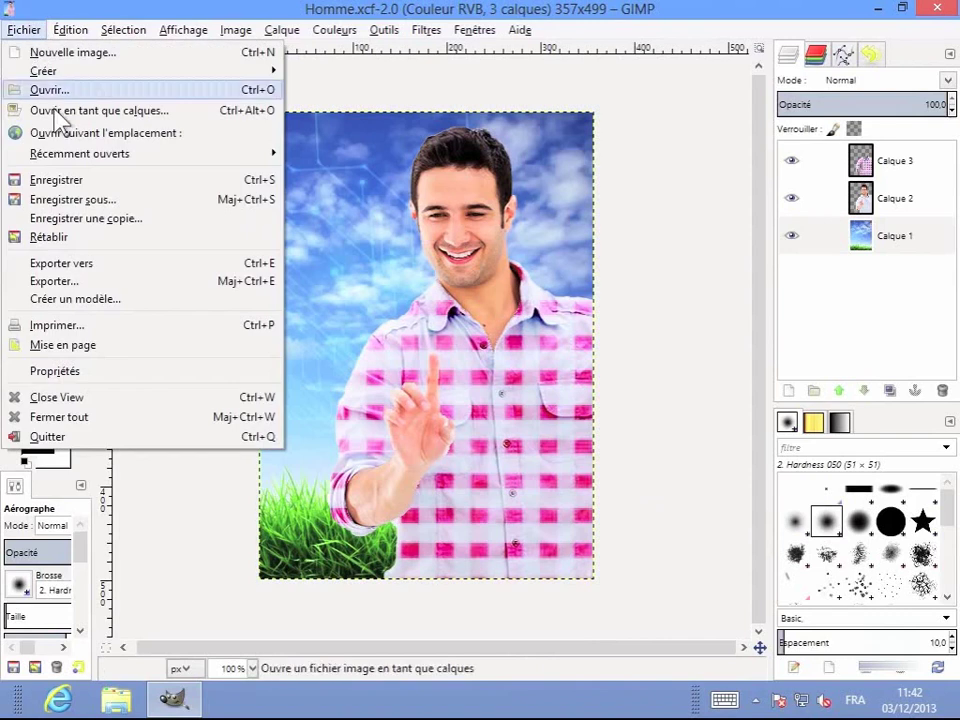
click(111, 181)
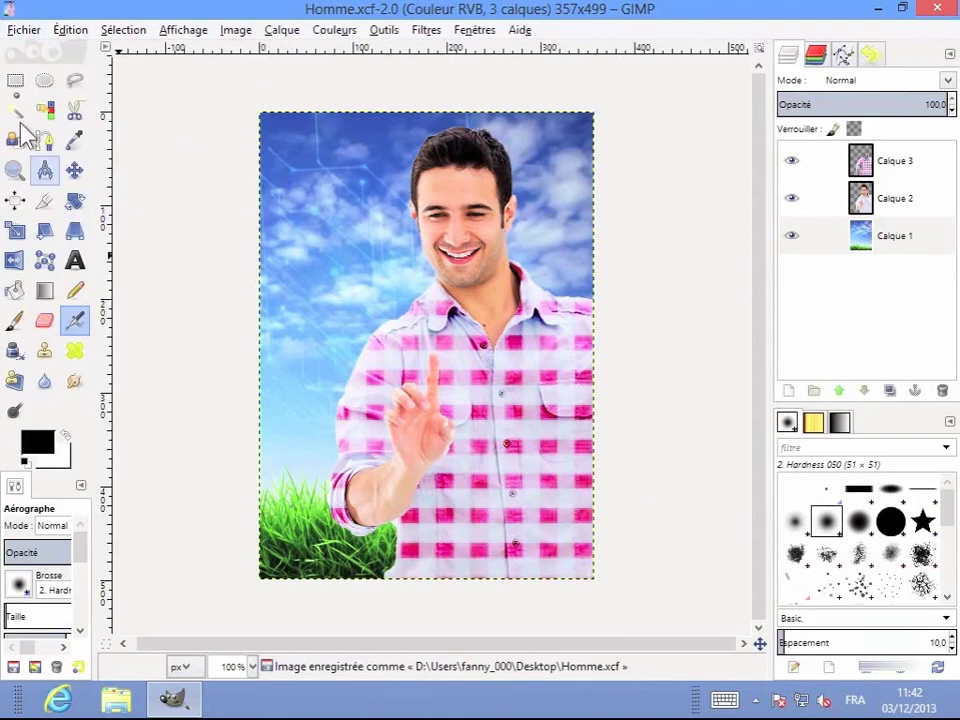
key(ctrl+shift+s)
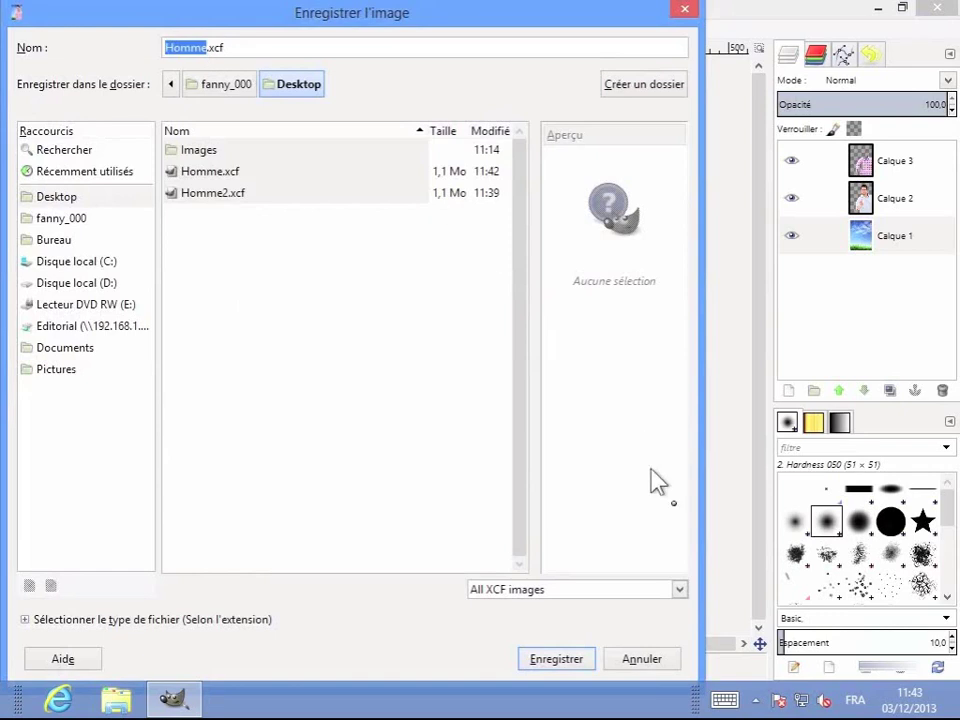
click(642, 666)
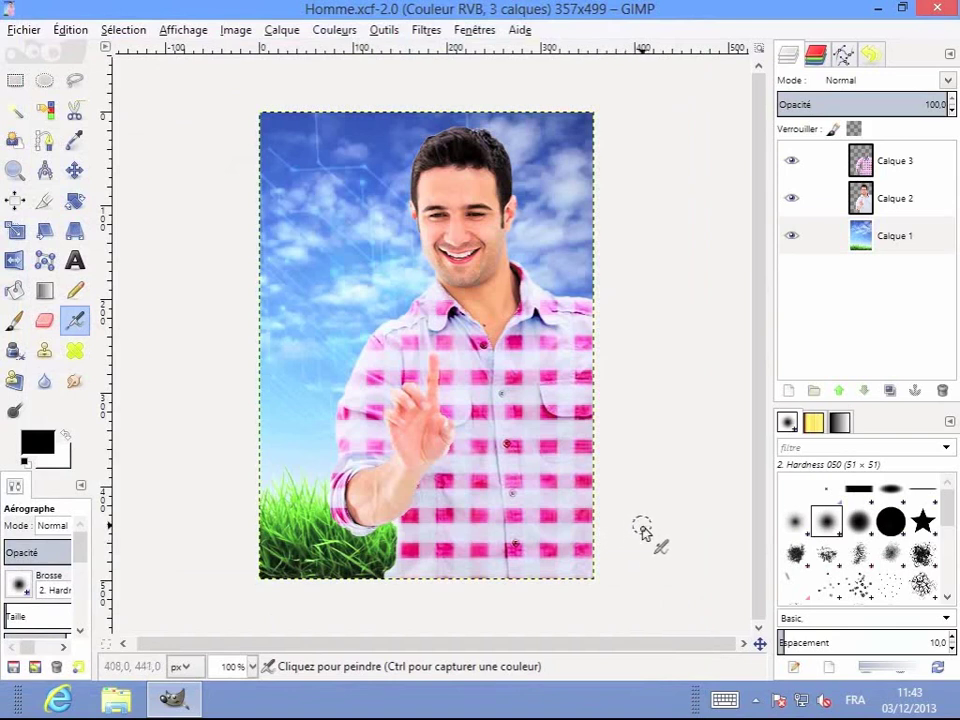
Start exporting the image, with Homme.png proposed on the Desktop, and move the dialog right
click(30, 38)
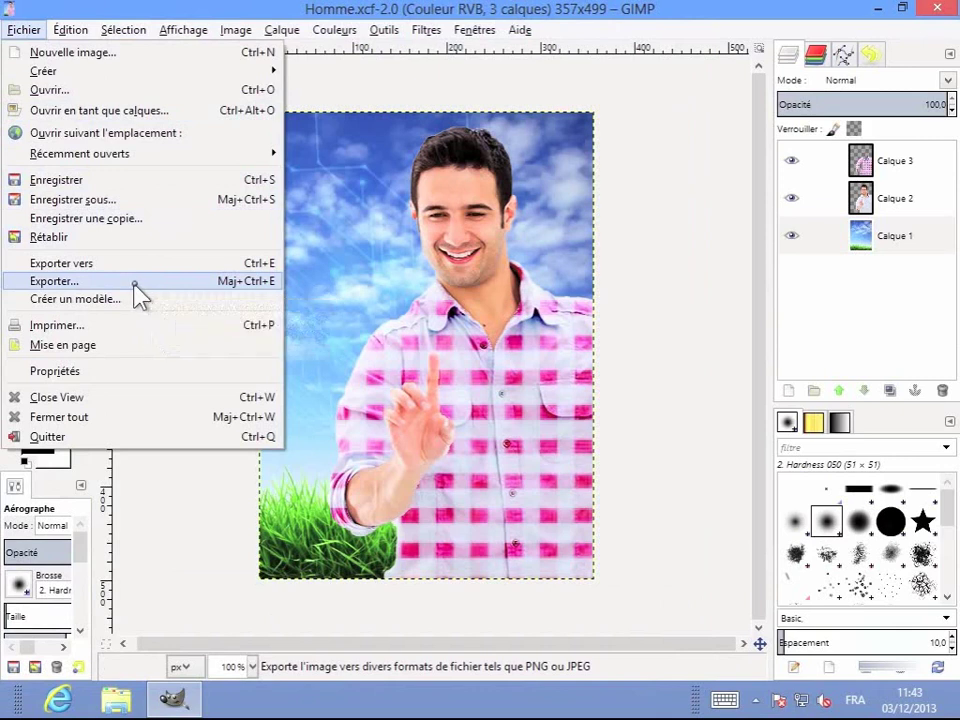
click(134, 288)
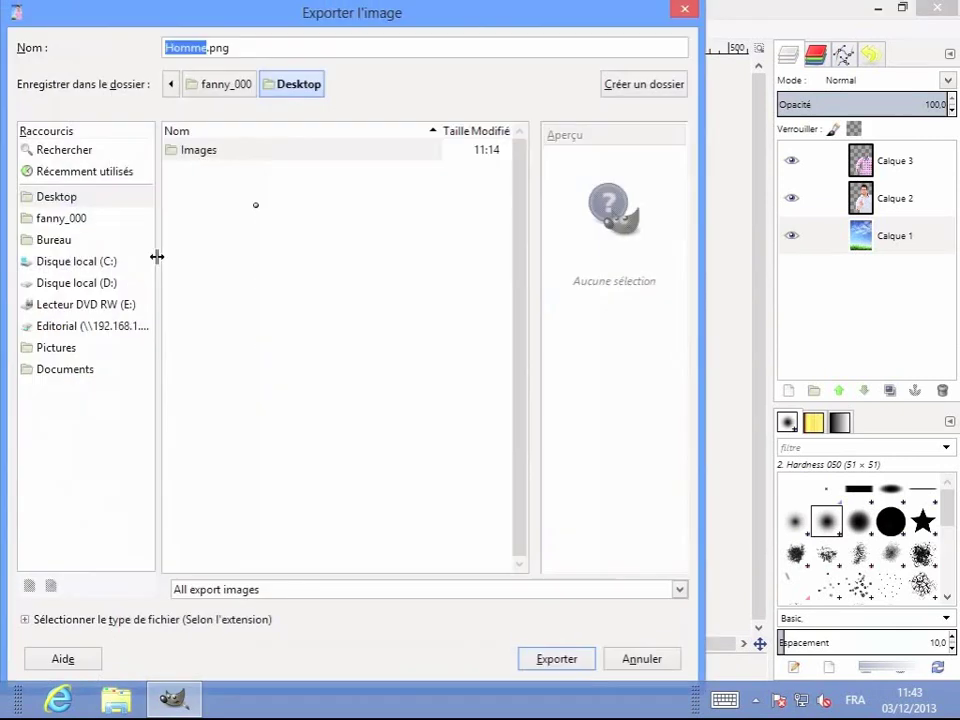
drag(378, 22, 527, 17)
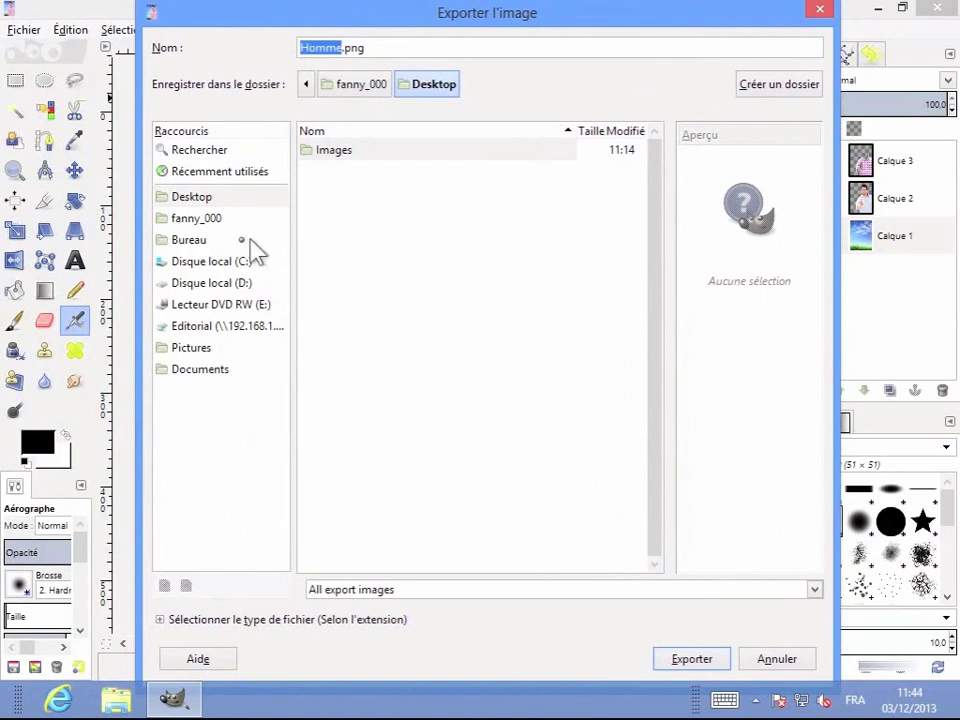
Export to the Desktop as Homme.jpg with the JPEG file type chosen
click(190, 244)
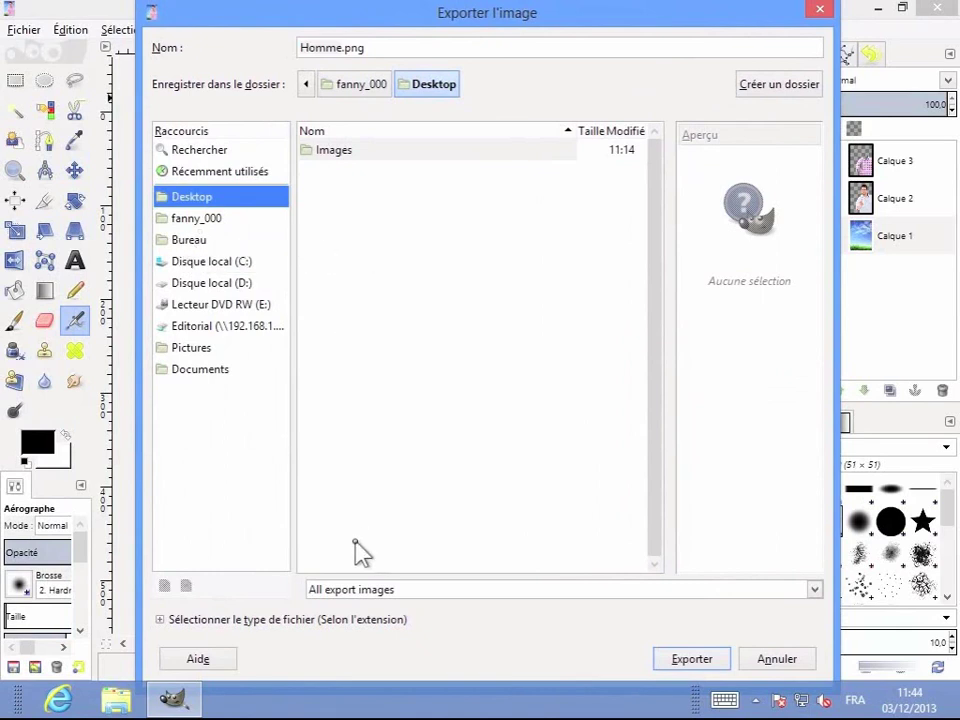
click(164, 621)
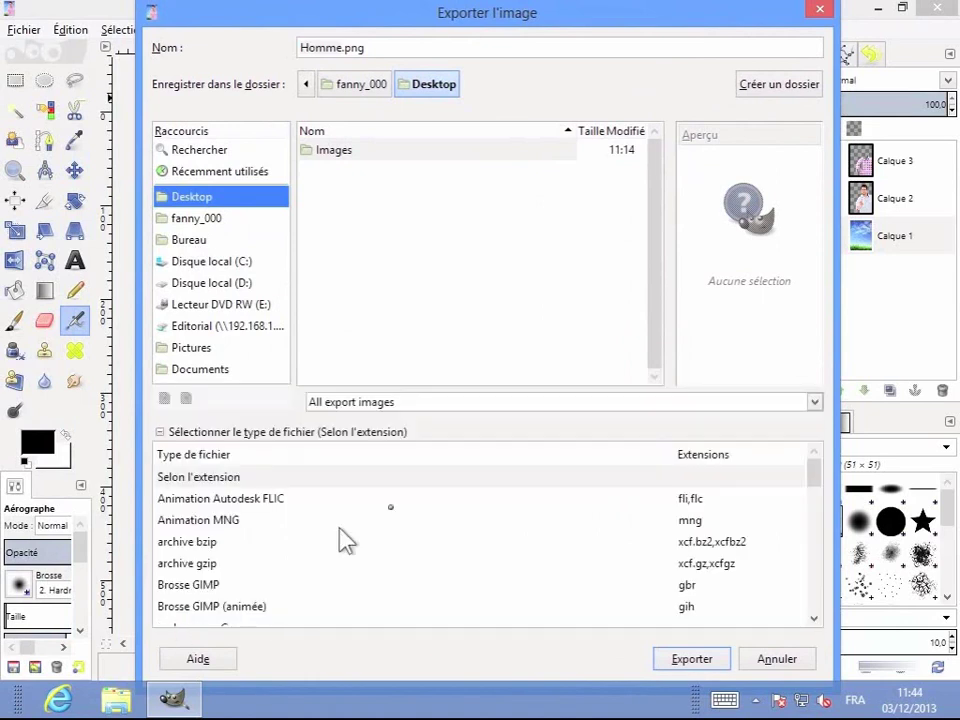
mouse_move(813, 482)
mouse_down()
mouse_move(813, 604)
mouse_move(816, 482)
mouse_up()
mouse_move(816, 480)
mouse_down()
mouse_move(810, 612)
mouse_move(812, 545)
mouse_up()
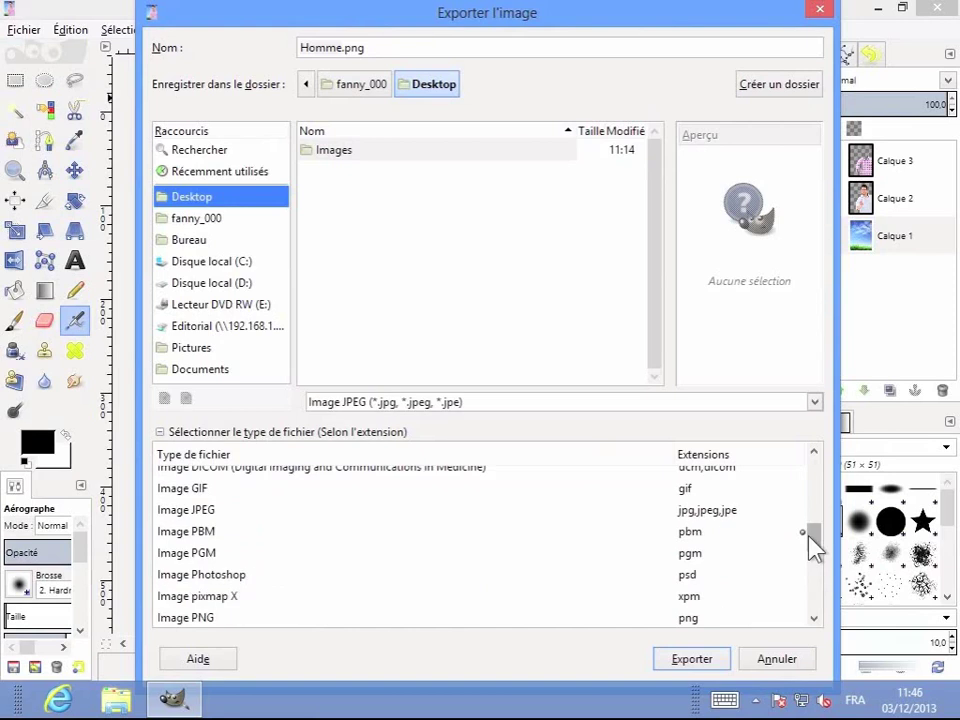
click(710, 508)
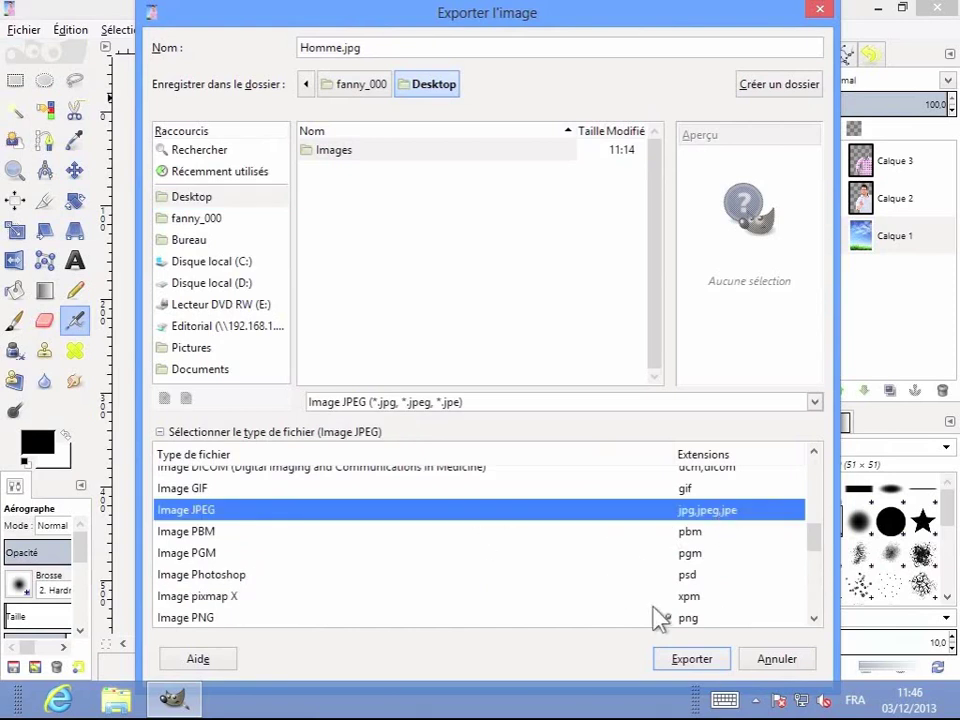
click(690, 659)
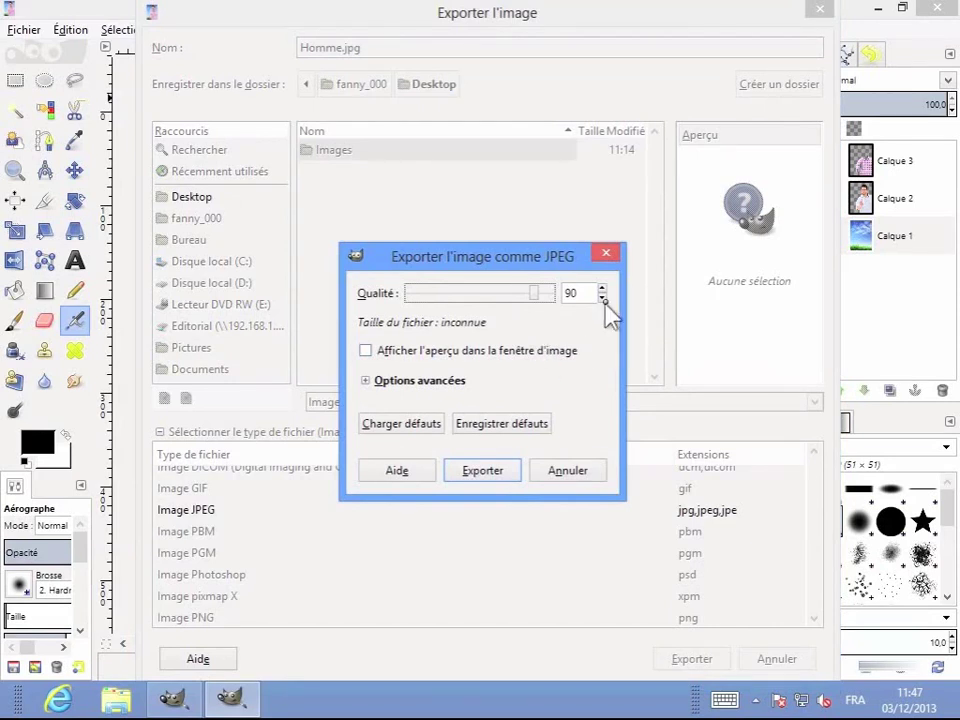
Lower JPEG quality from 90 to 85 and enable in-image preview showing 60,8 ko
click(602, 298)
click(602, 298)
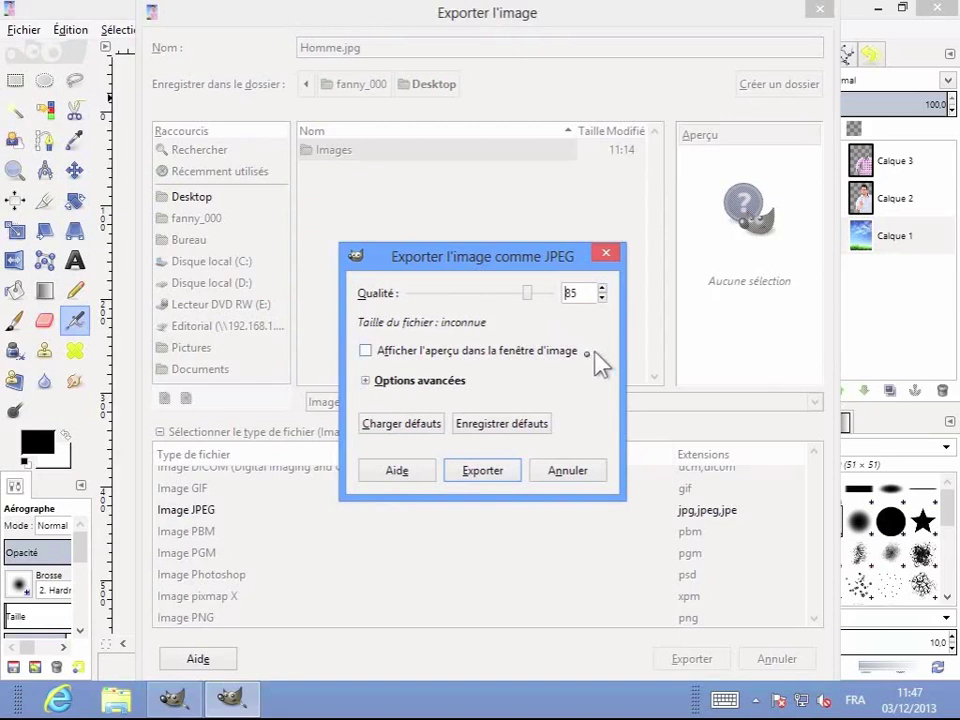
click(367, 351)
click(366, 351)
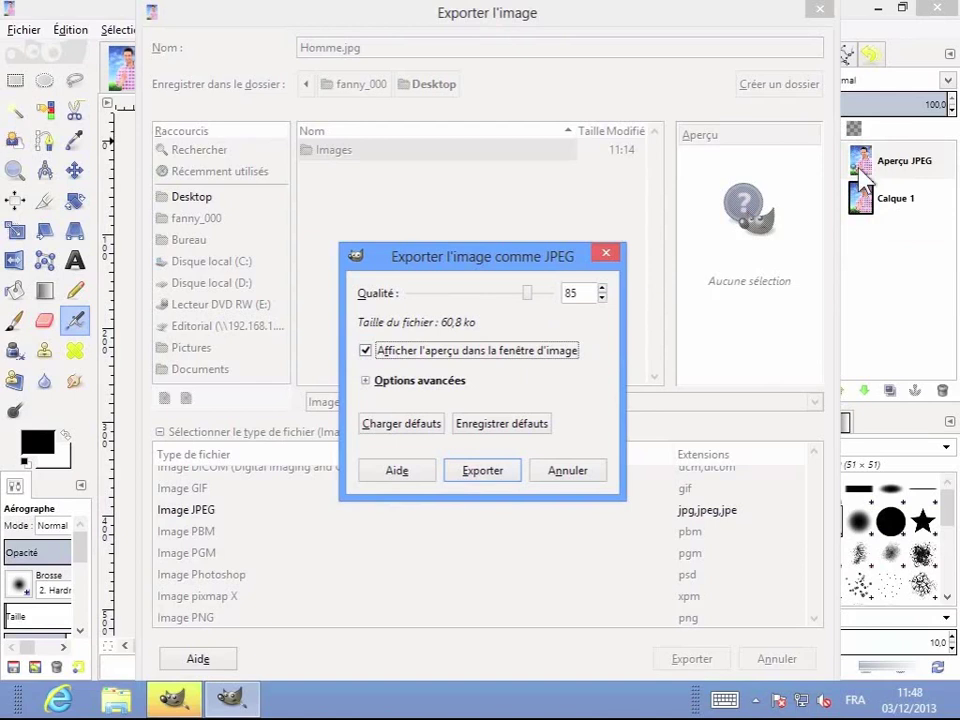
Keep 4:4:4 subsampling, add the comment 'Publicité HomoTic', and export Homme.jpg
click(365, 381)
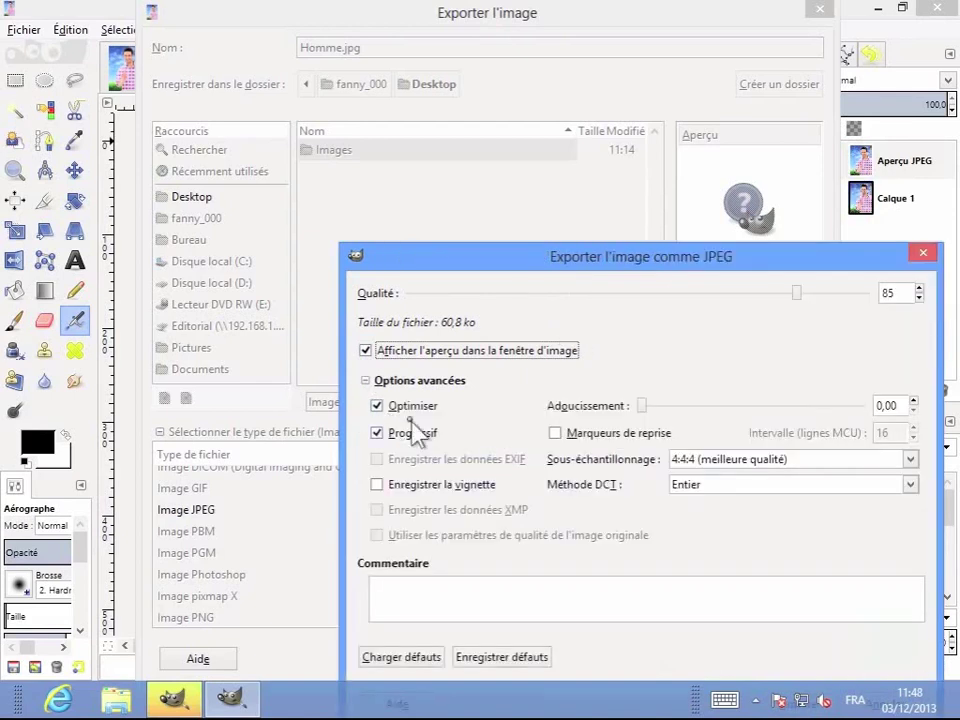
drag(585, 256, 461, 117)
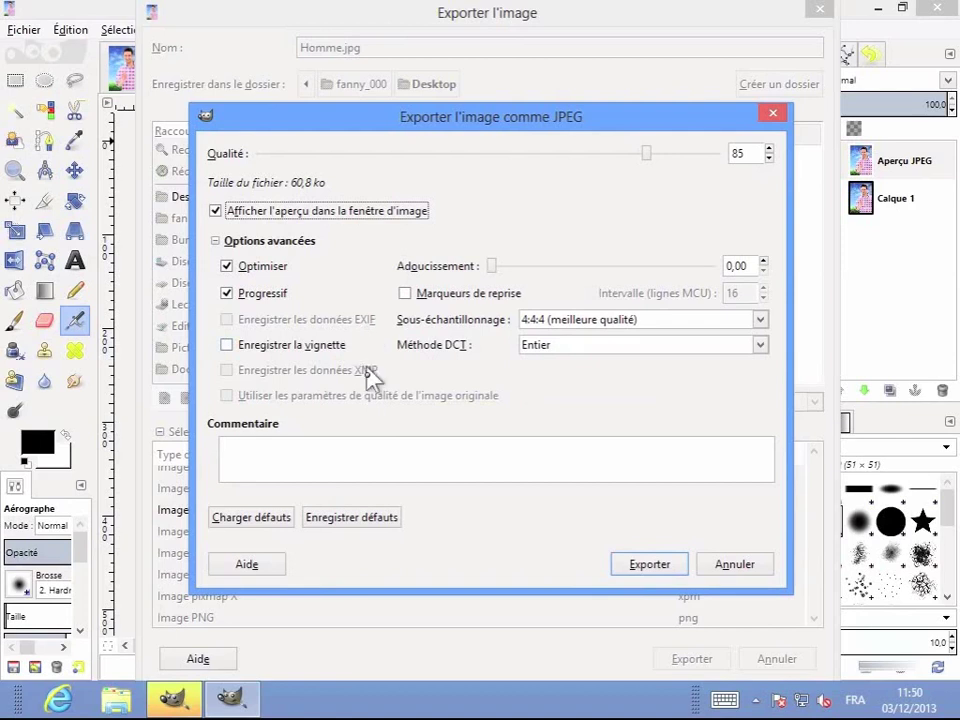
click(360, 418)
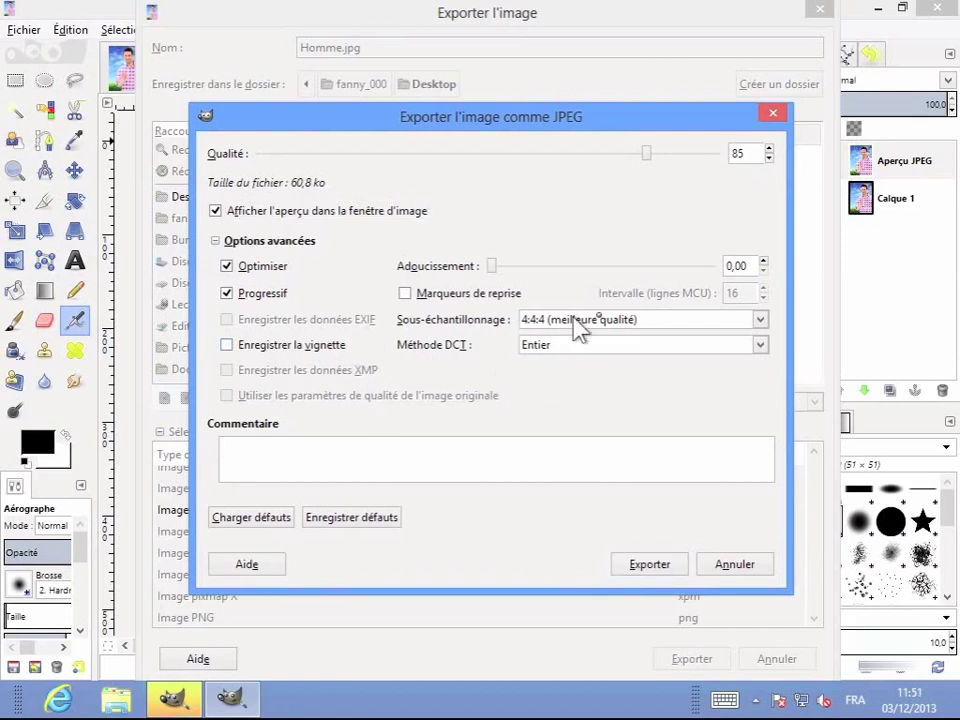
click(762, 320)
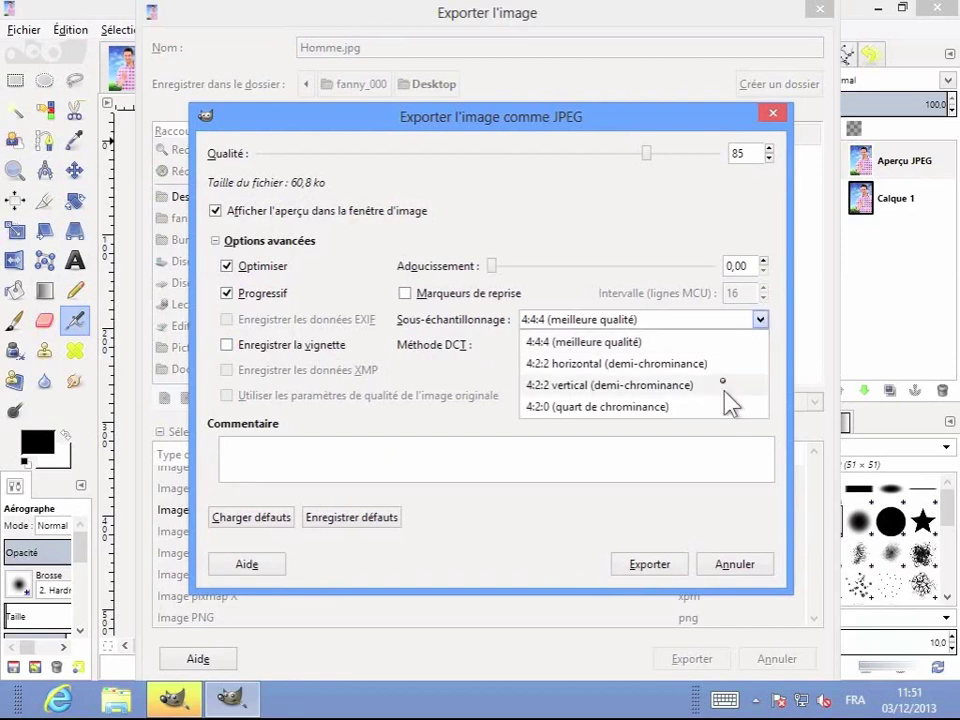
click(491, 377)
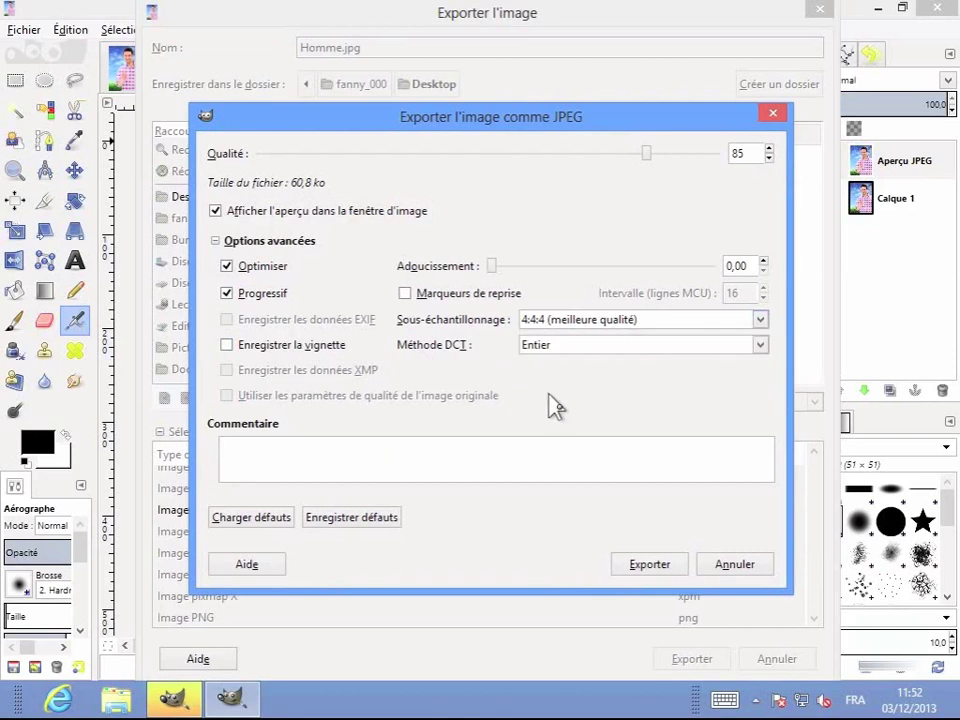
click(439, 459)
text(Publicité HomoTic)
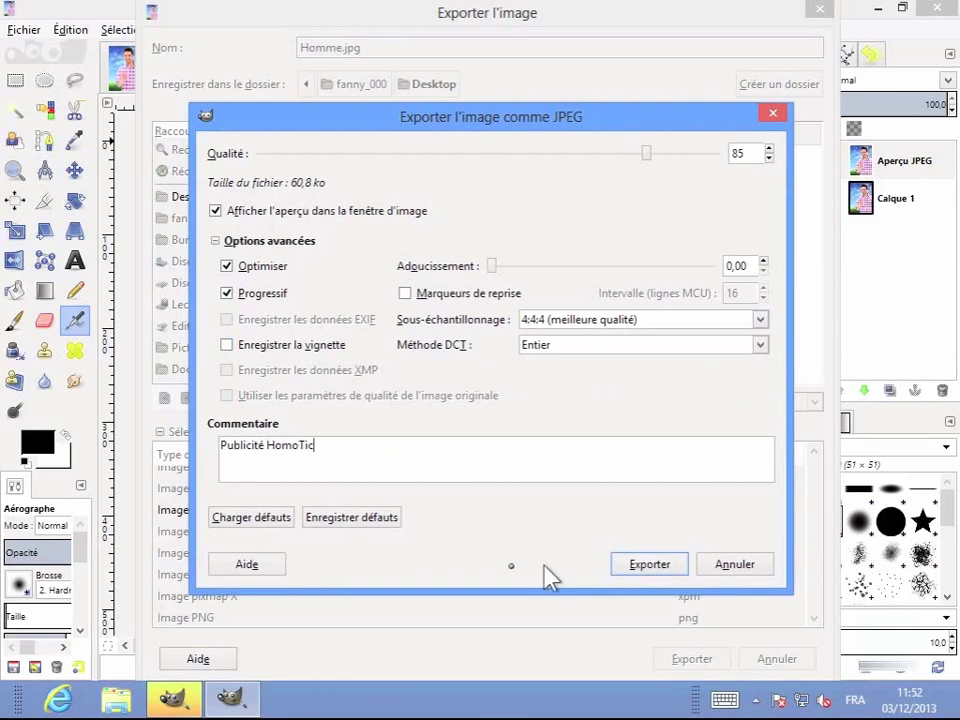
click(649, 570)
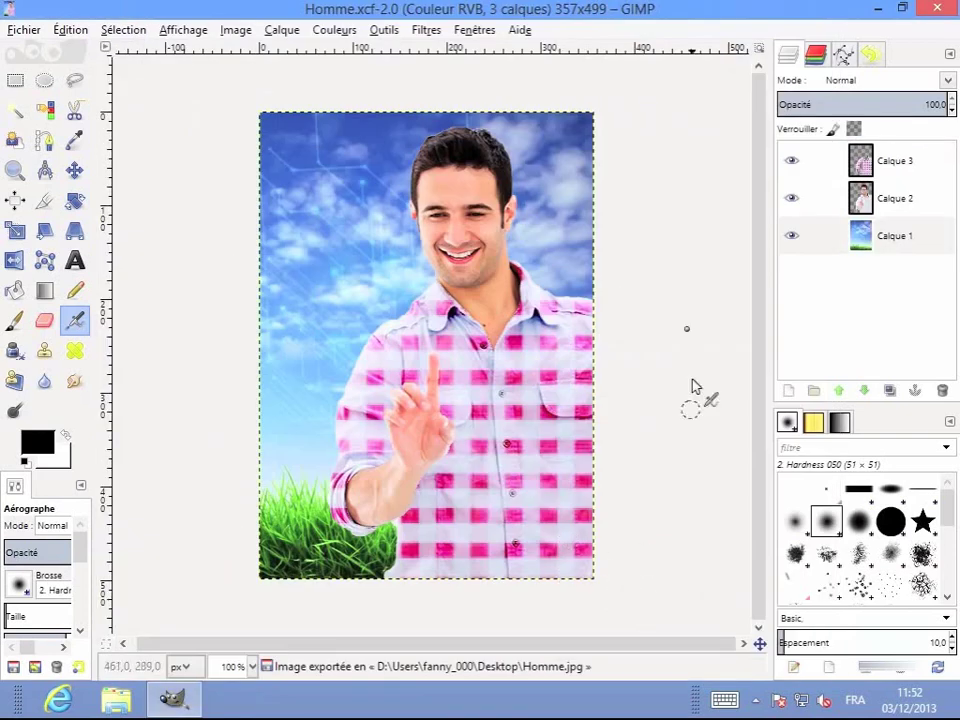
Minimize GIMP to show Homme.jpg on the desktop beside Homme.xcf
click(879, 9)
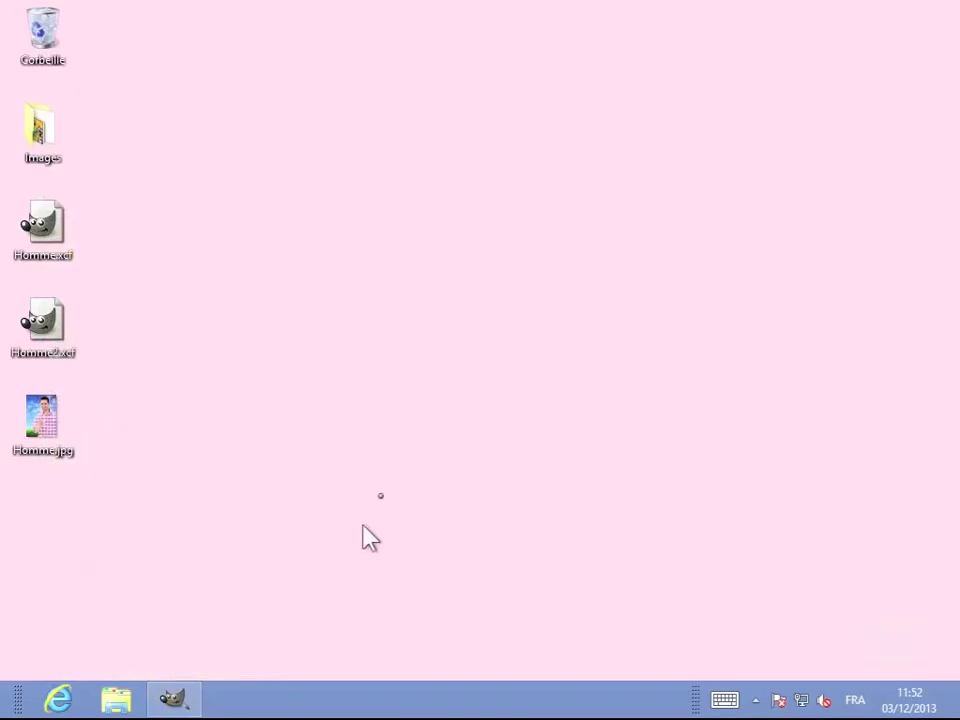
double_click(58, 440)
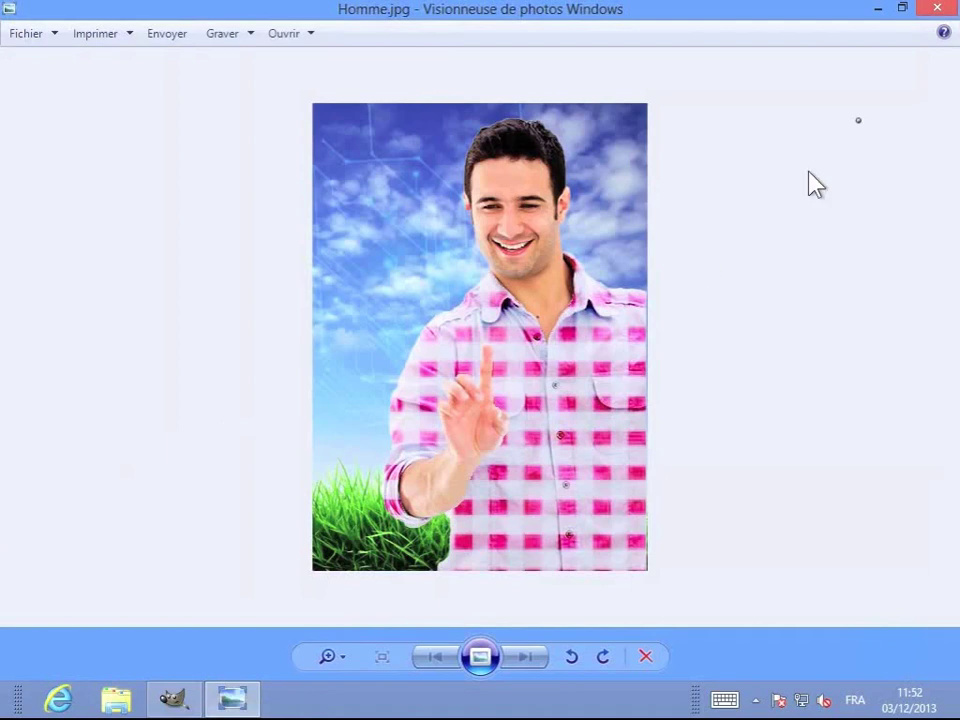
click(937, 8)
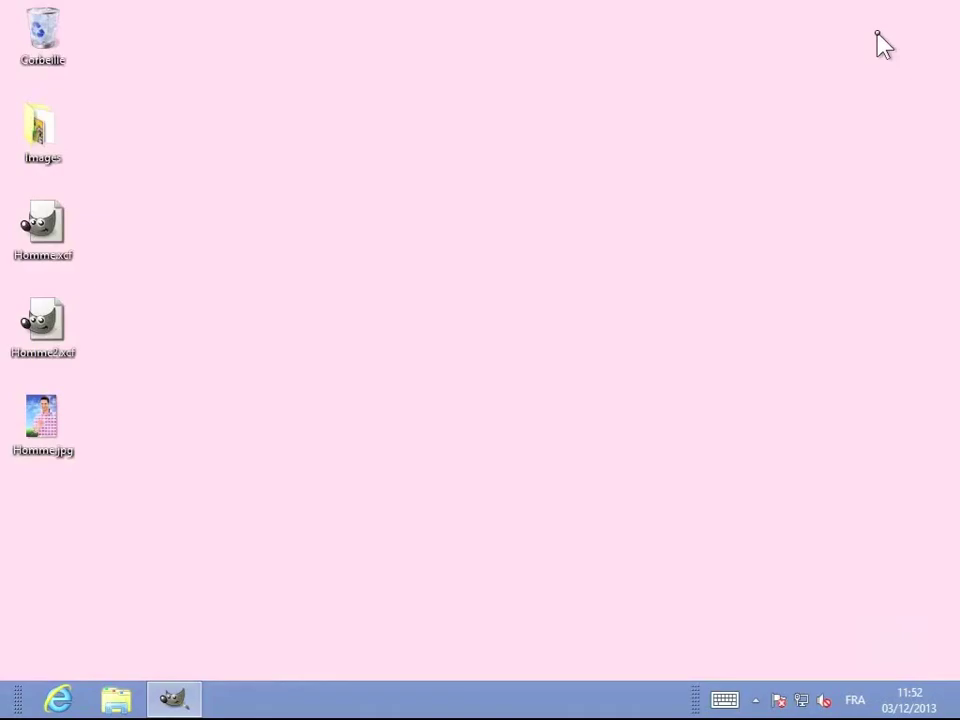
right_click(41, 424)
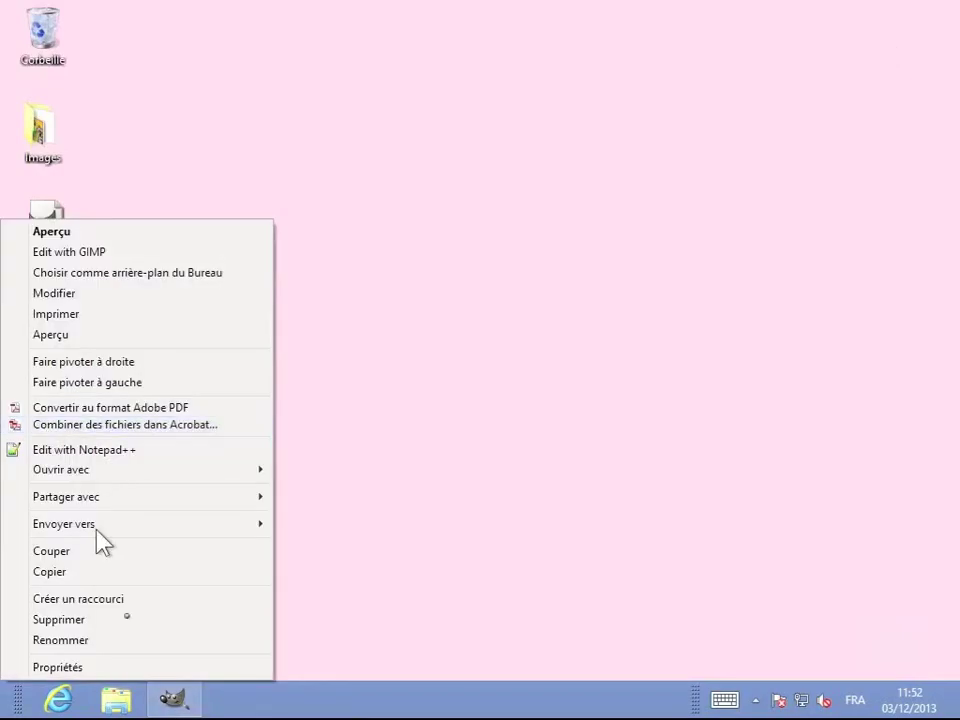
click(136, 667)
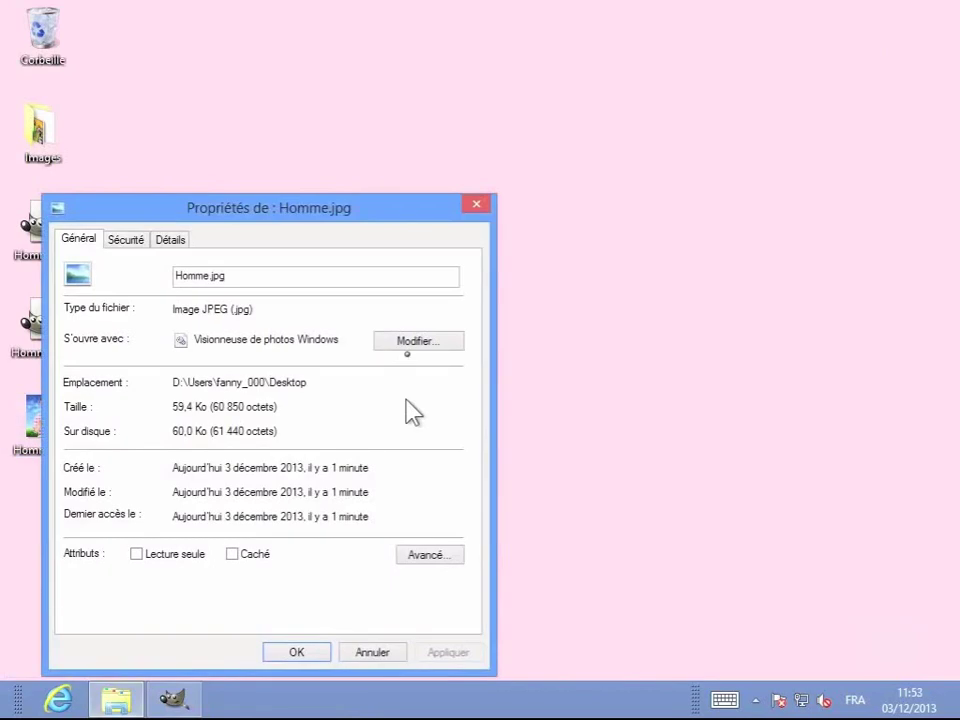
drag(364, 214, 474, 151)
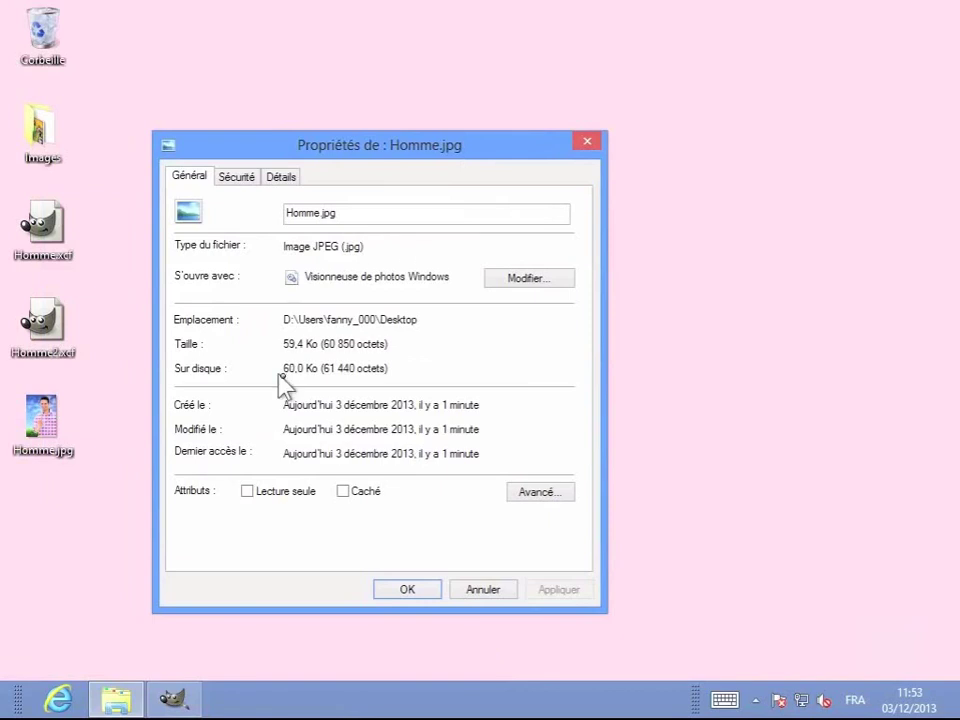
click(485, 592)
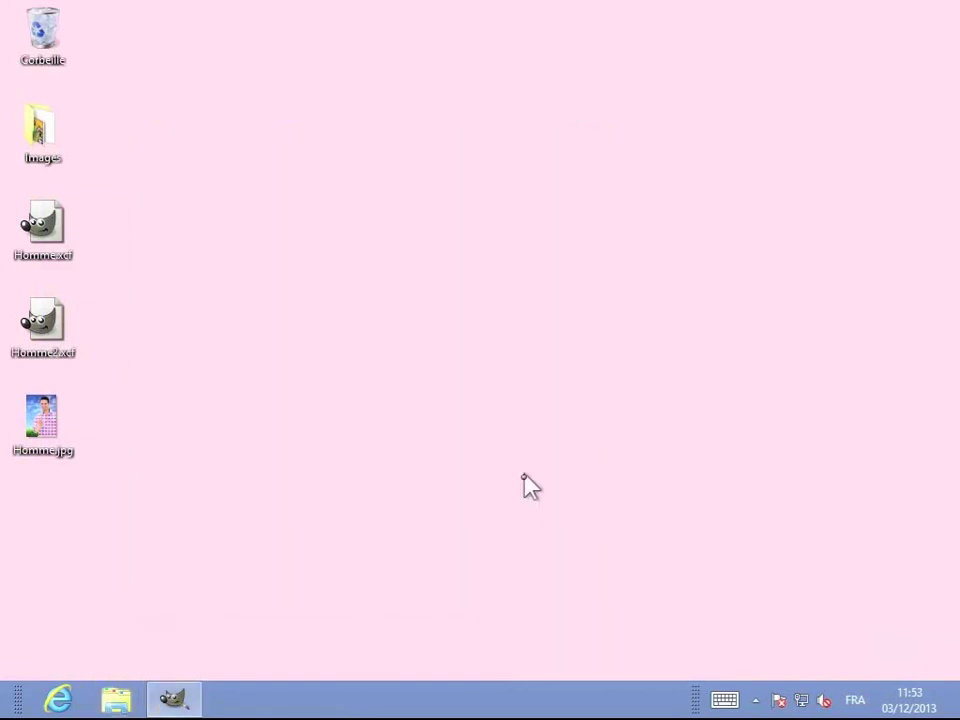